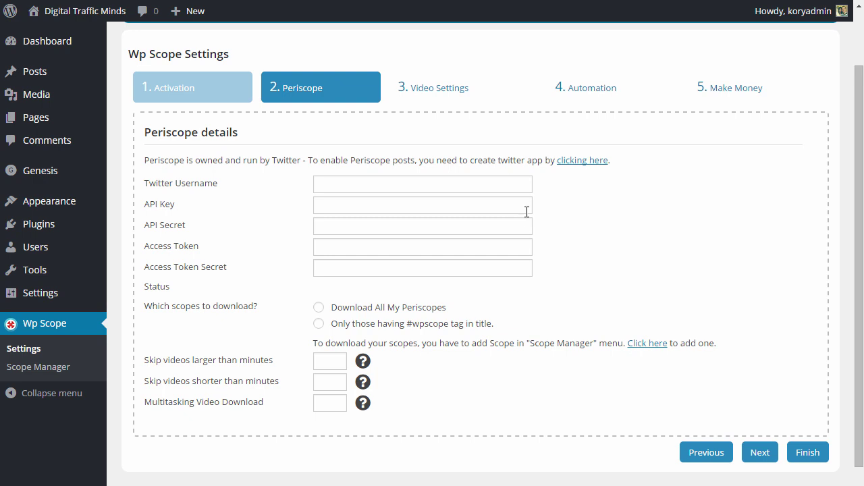
# Open Twitter's application management from the Periscope details and start creating a new Twitter app.
pyautogui.click(385, 183)
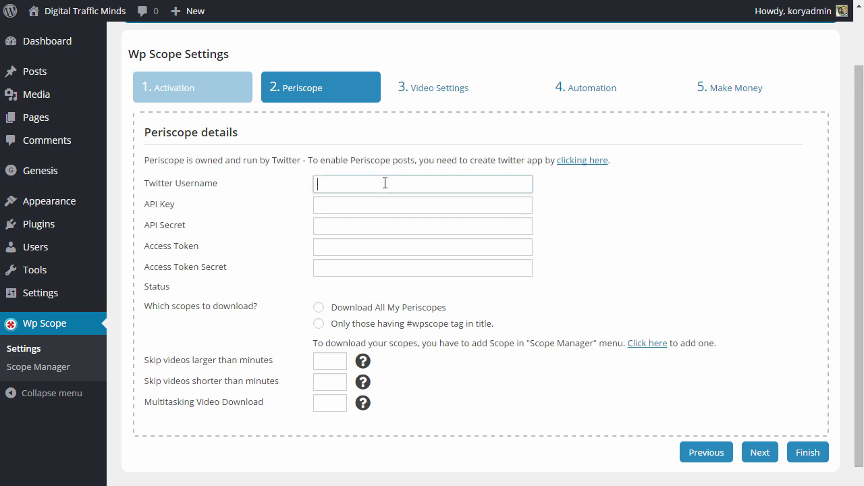
pyautogui.click(574, 161)
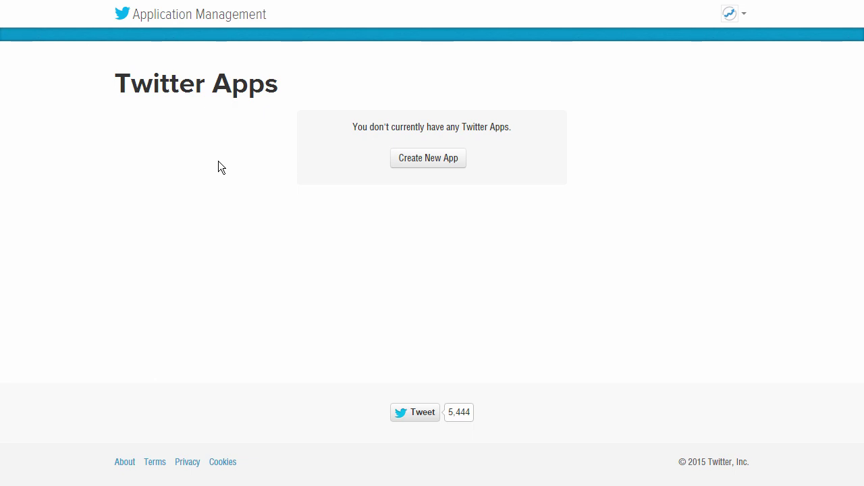
pyautogui.click(422, 161)
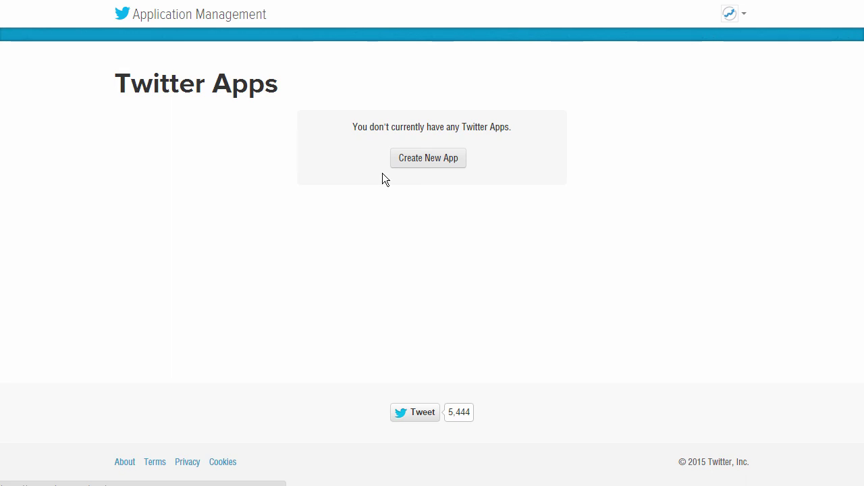
pyautogui.scroll(-1, 34, 232)
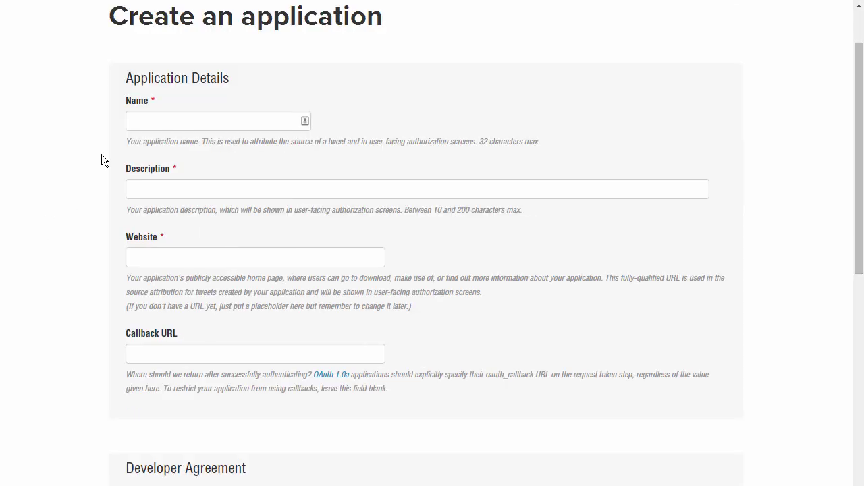
# Name the new Twitter application "WPScope Plugin" and describe it as "An app for my wpscope plugin".
pyautogui.click(147, 119)
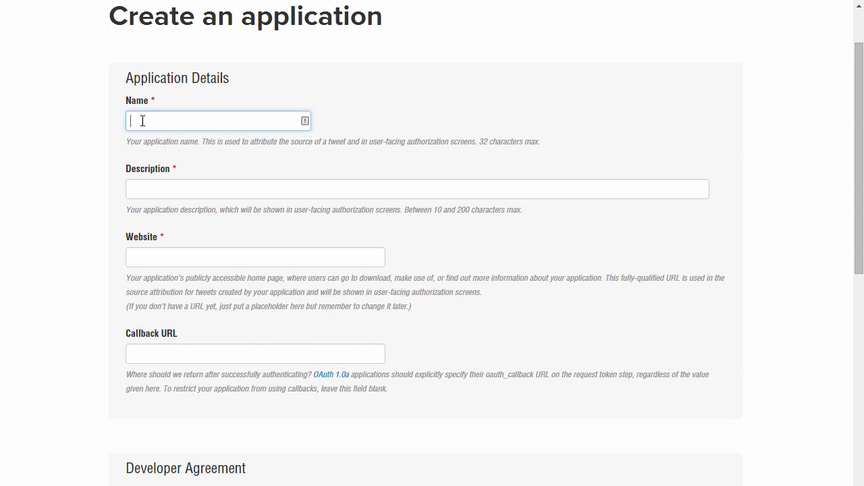
pyautogui.write('WPScope Plugin')
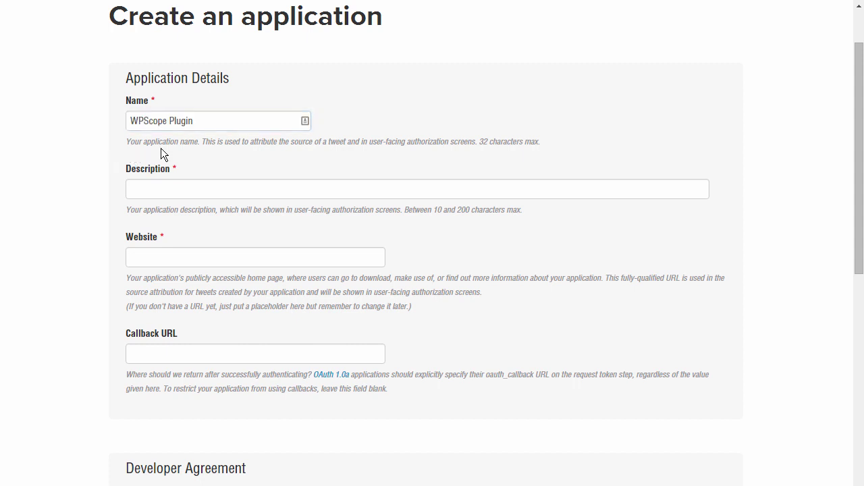
pyautogui.click(176, 188)
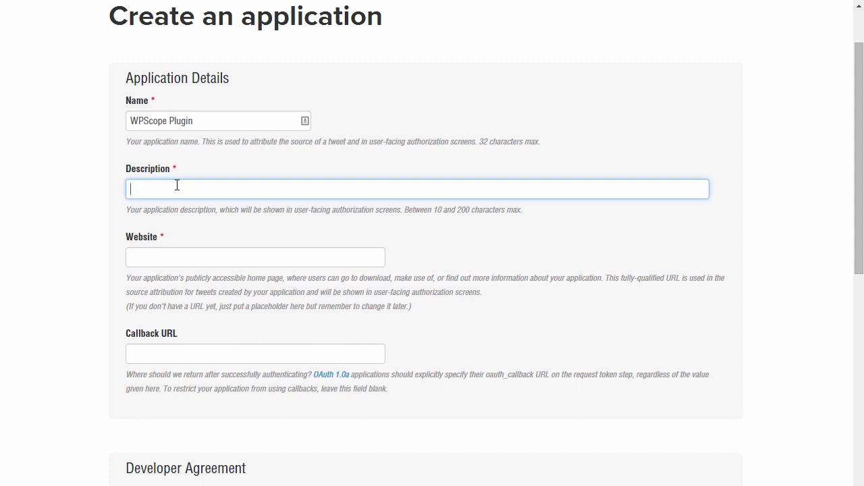
pyautogui.write('An app for my wpscope plugin')
pyautogui.click(95, 204)
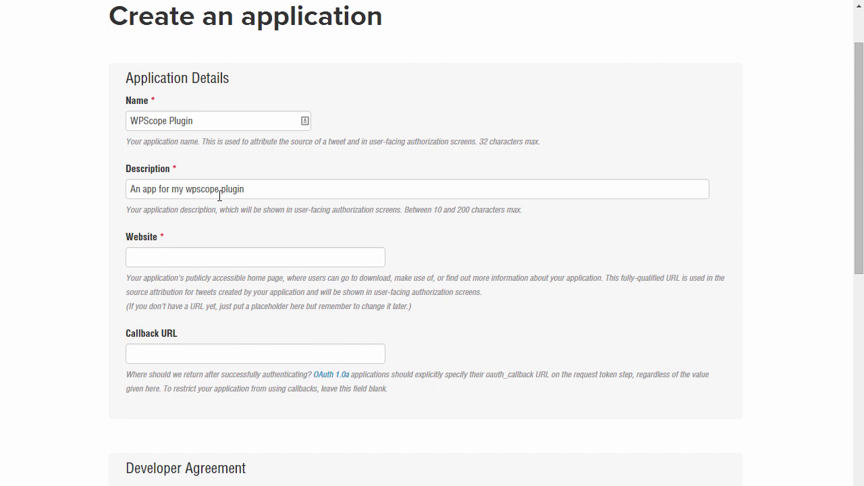
pyautogui.scroll(-1, 146, 249)
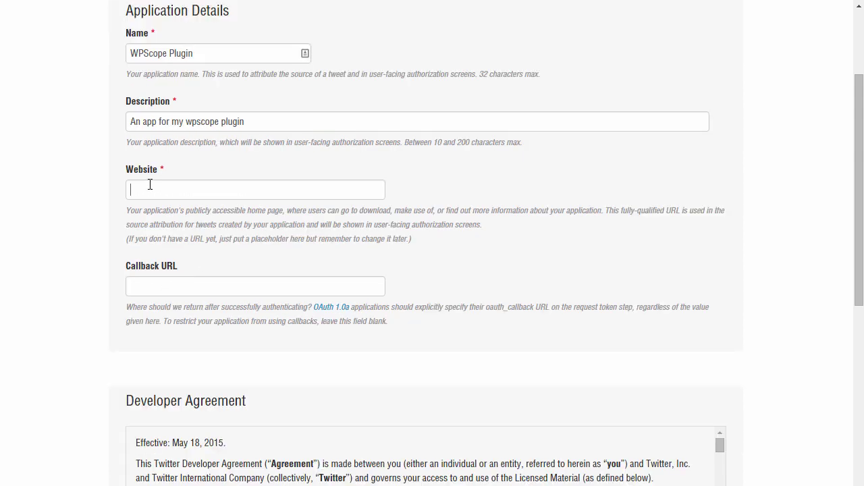
pyautogui.write('http://digitaltrafficminds.com/')
pyautogui.moveTo(272, 191); pyautogui.dragTo(117, 193)
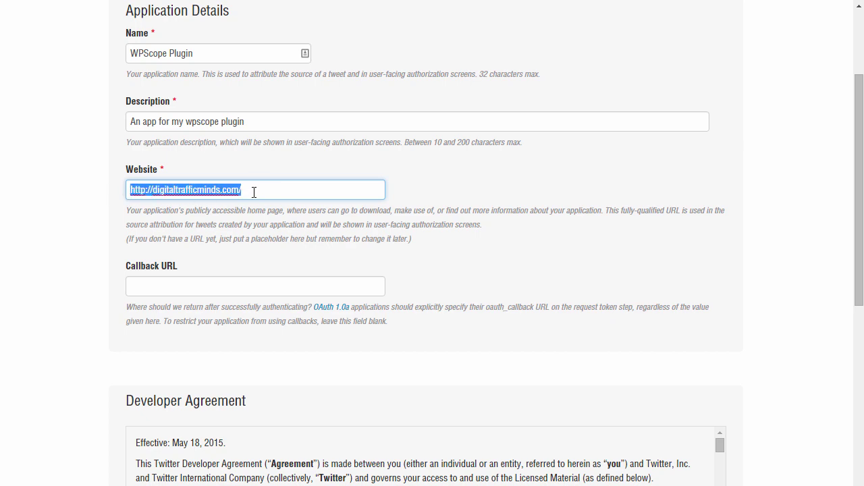
pyautogui.click(257, 188)
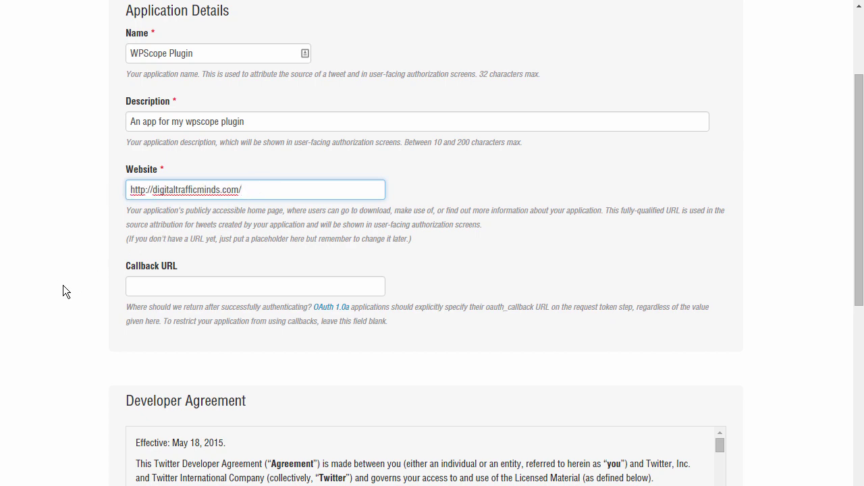
# Accept the Developer Agreement and create the Twitter application.
pyautogui.scroll(-5, 64, 288)
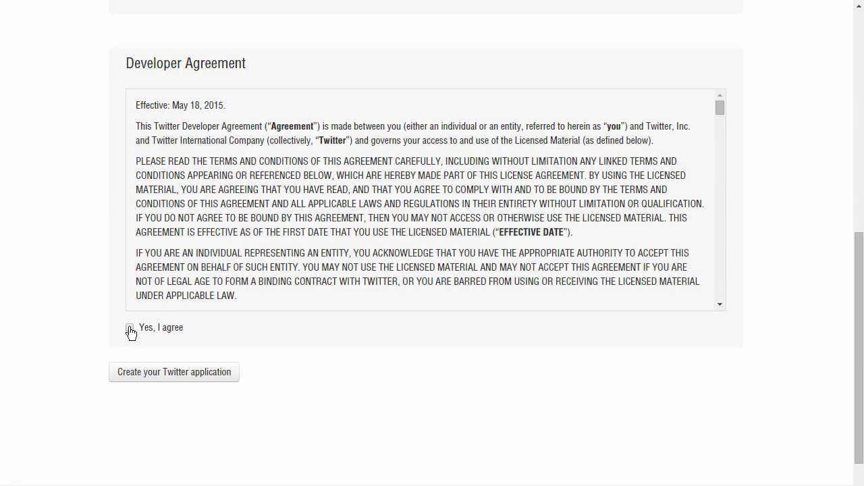
pyautogui.click(129, 328)
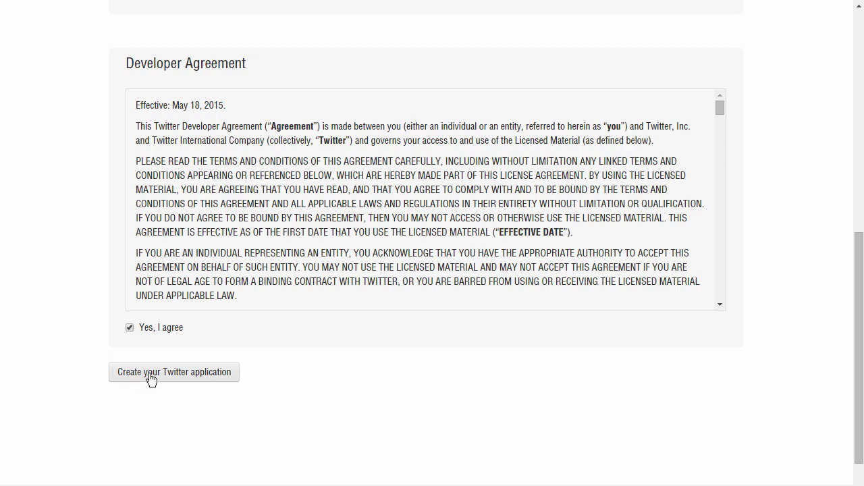
pyautogui.click(151, 379)
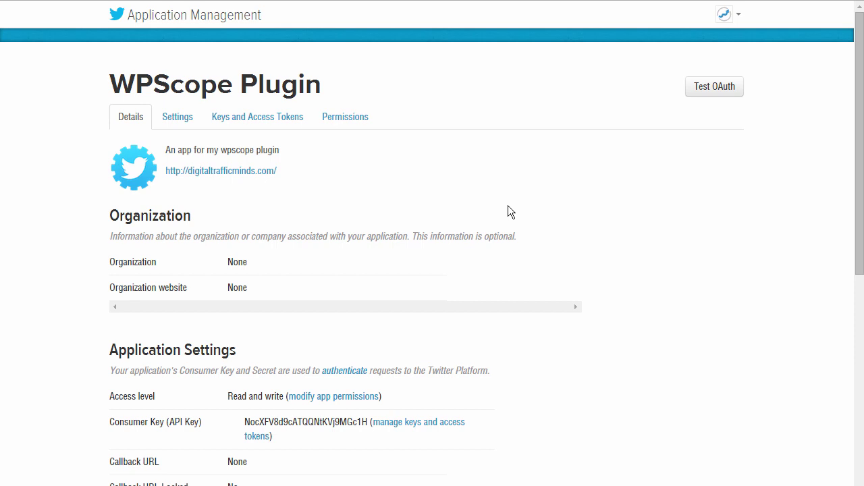
# Set the app's access permission to "Read, Write and Access direct messages" and save the change.
pyautogui.click(347, 122)
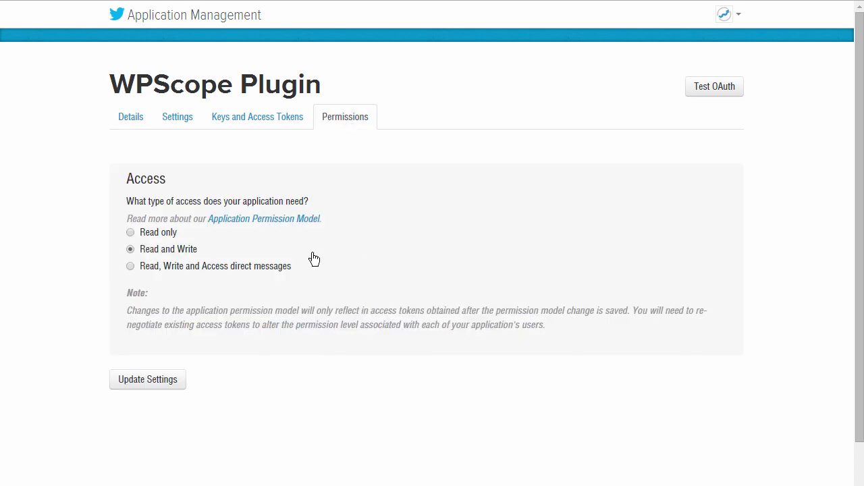
pyautogui.click(131, 272)
pyautogui.click(139, 380)
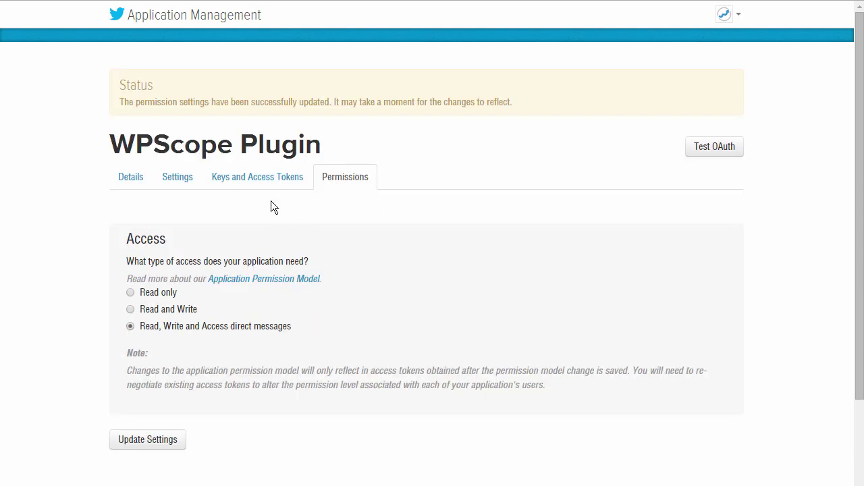
# View the app's keys and access tokens, and switch back to the Wp Scope settings in WordPress.
pyautogui.click(252, 185)
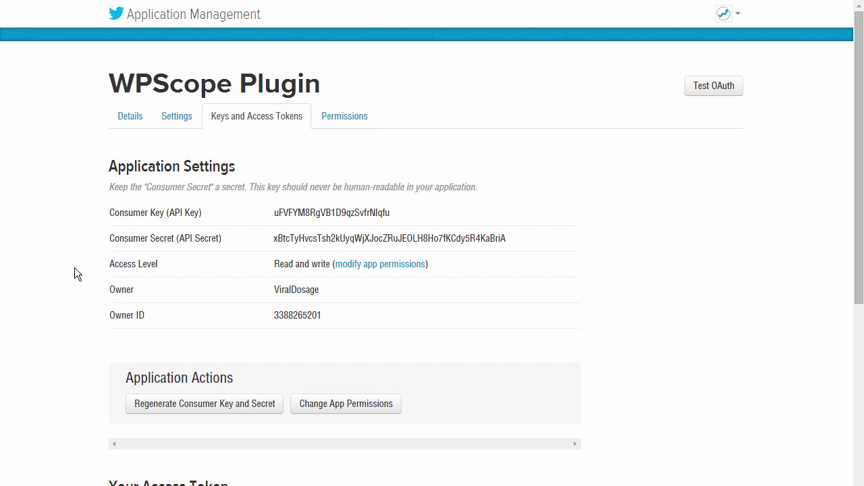
pyautogui.scroll(-1, 75, 274)
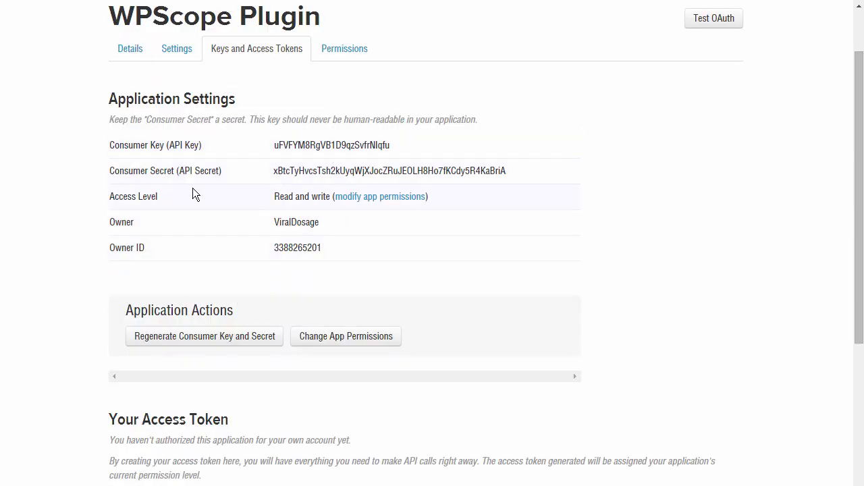
pyautogui.click(81, 1)
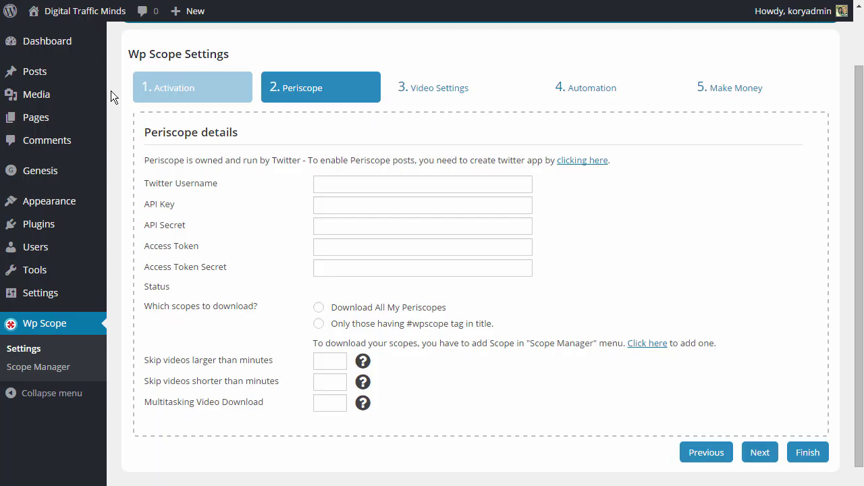
# Enter the account's Twitter username in the Periscope details.
pyautogui.click(324, 187)
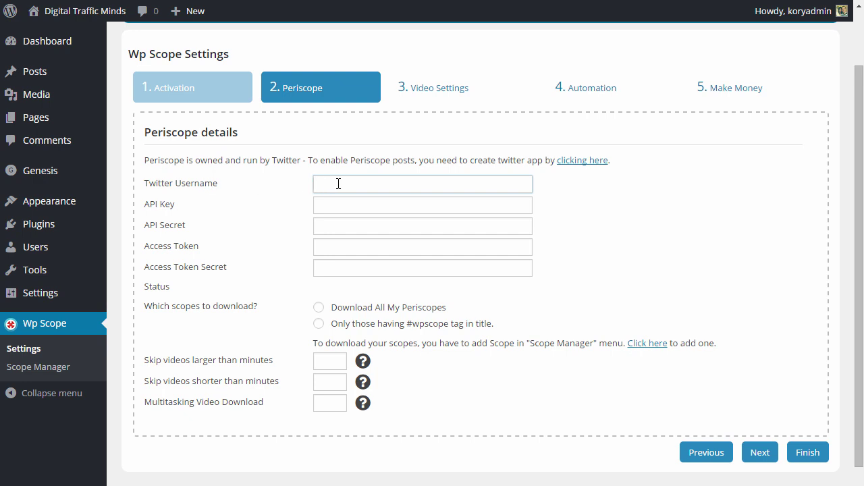
pyautogui.write('viraldosage')
pyautogui.moveTo(365, 185); pyautogui.dragTo(312, 190)
# Copy the Consumer Key from the Twitter app page into the API Key field of the Wp Scope settings.
pyautogui.click(344, 204)
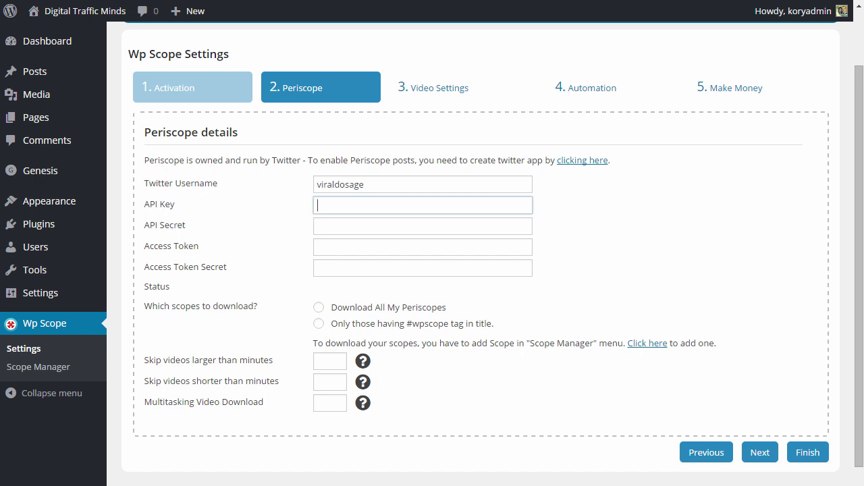
pyautogui.click(201, 0)
pyautogui.doubleClick(312, 144)
pyautogui.hotkey('ctrl', 'c')
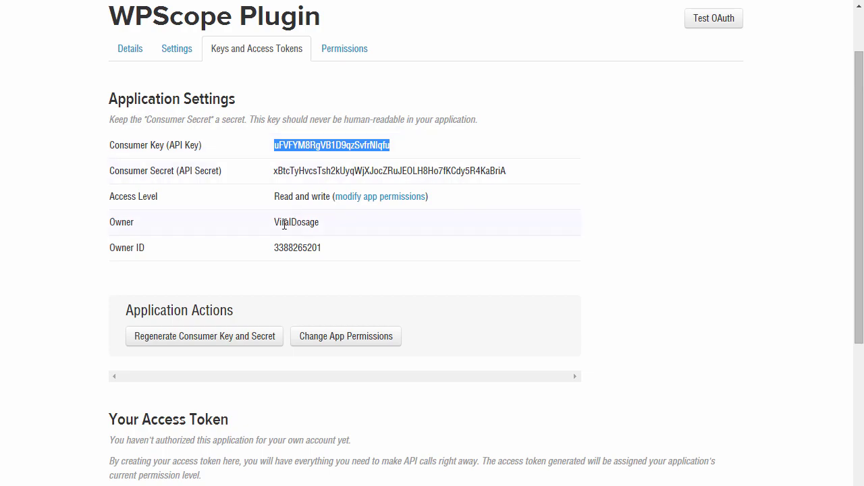
pyautogui.click(162, 1)
pyautogui.hotkey('ctrl', 'v')
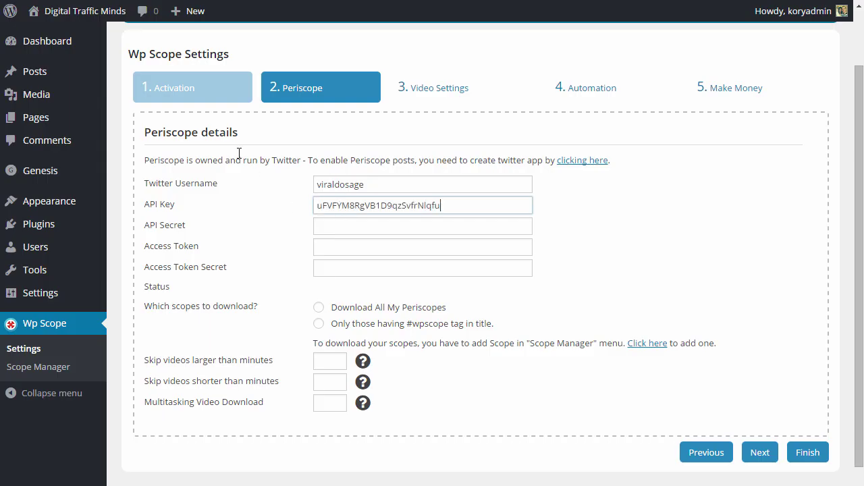
# Copy the Consumer Secret from the Twitter app page into the API Secret field of the Wp Scope settings.
pyautogui.click(256, 1)
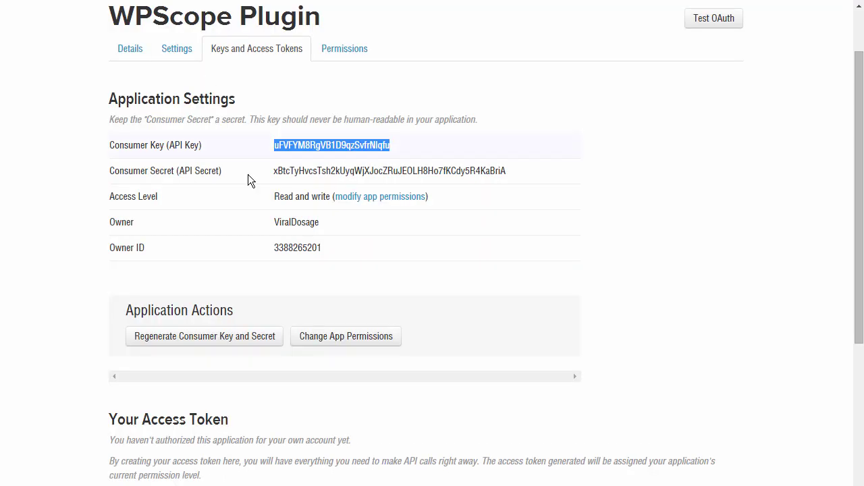
pyautogui.doubleClick(313, 171)
pyautogui.hotkey('ctrl', 'c')
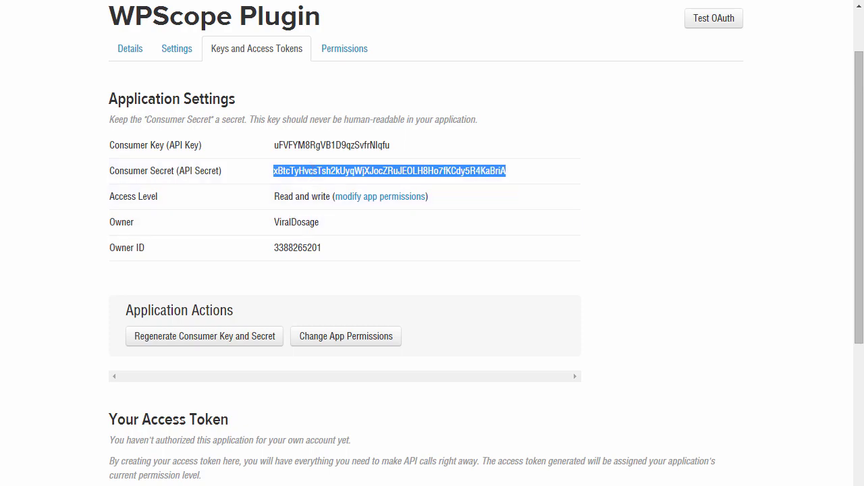
pyautogui.click(127, 2)
pyautogui.click(343, 229)
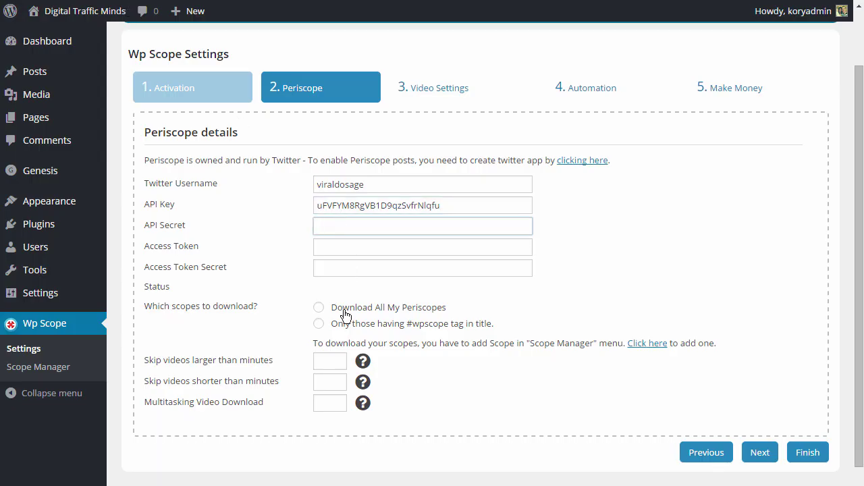
pyautogui.hotkey('ctrl', 'v')
# Switch back to the Twitter app page and create an access token for the WPScope Plugin app.
pyautogui.click(332, 251)
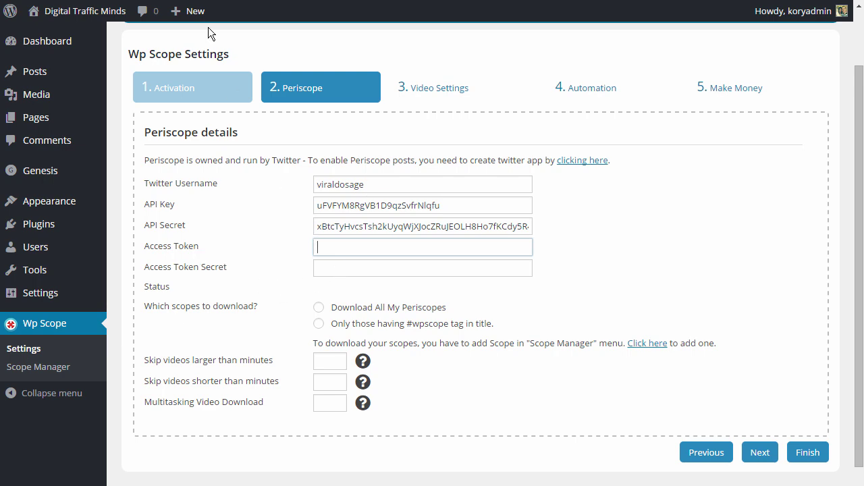
pyautogui.click(194, 1)
pyautogui.click(260, 193)
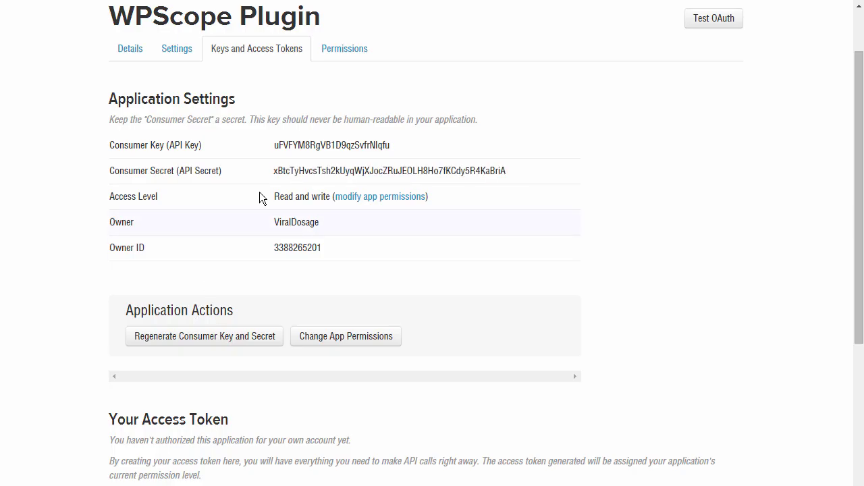
pyautogui.scroll(-3, 78, 237)
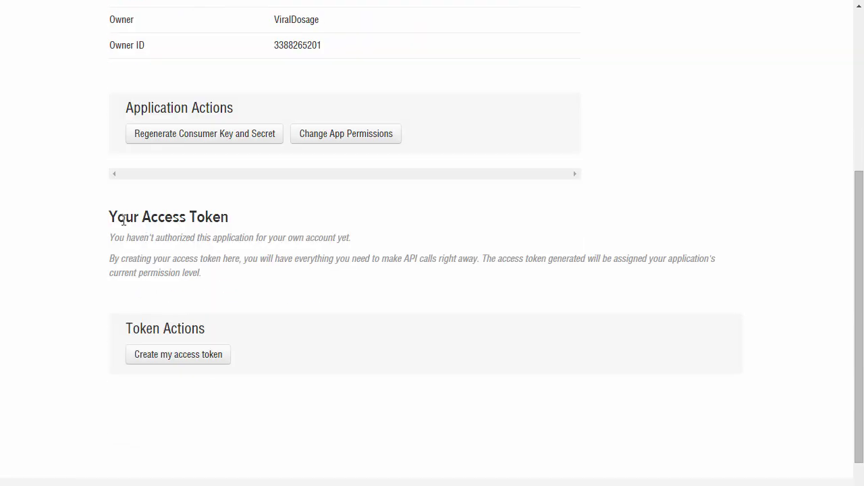
pyautogui.moveTo(126, 221); pyautogui.dragTo(216, 224)
pyautogui.click(279, 338)
pyautogui.click(177, 362)
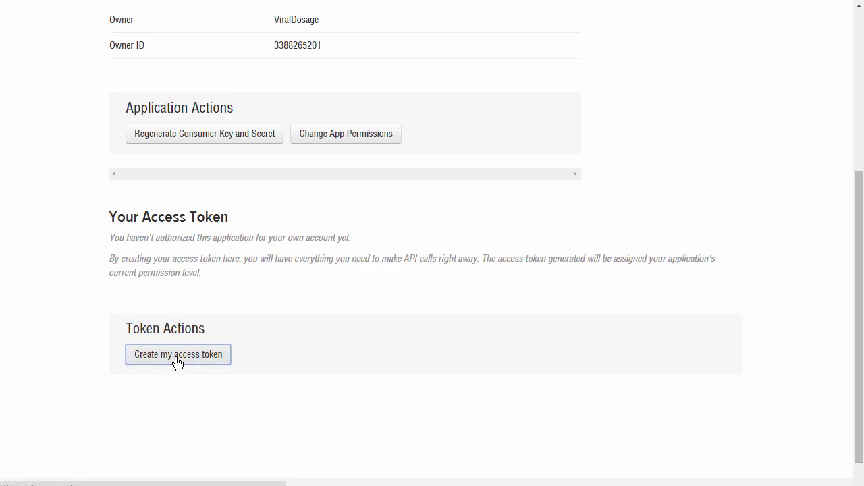
# Copy the Access Token from the Twitter app page into the Access Token field of the Wp Scope settings.
pyautogui.scroll(-2, 155, 362)
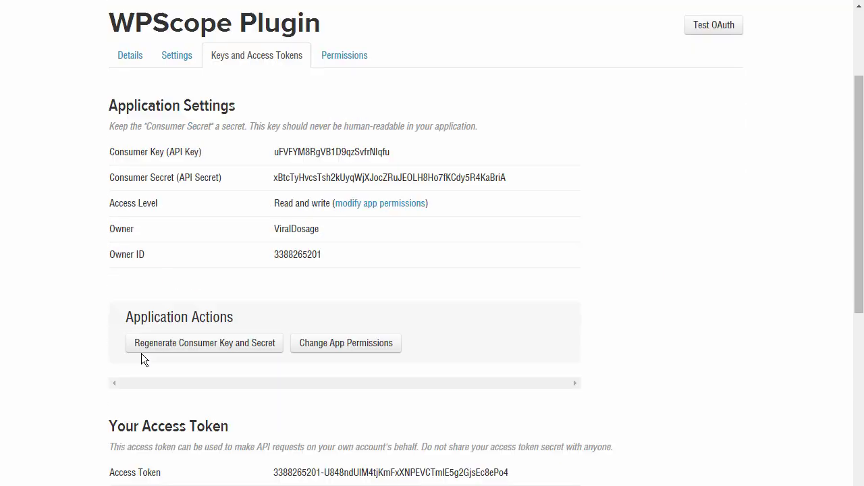
pyautogui.scroll(-4, 110, 349)
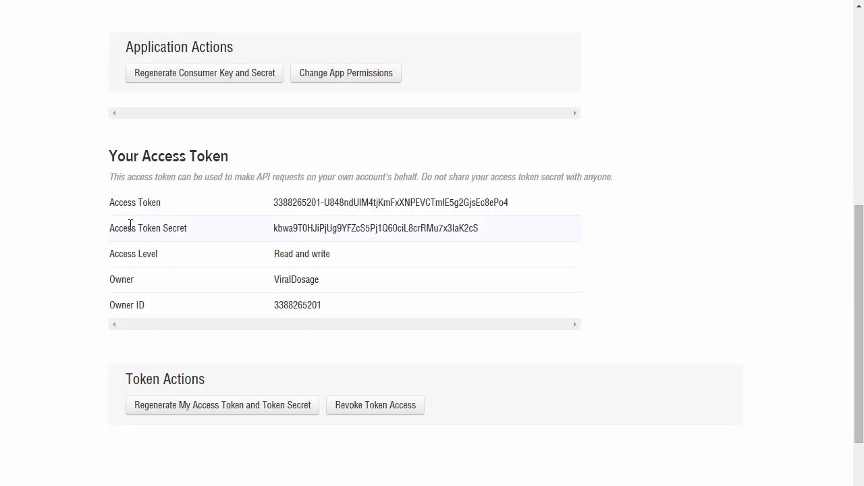
pyautogui.moveTo(119, 203); pyautogui.dragTo(172, 214)
pyautogui.moveTo(126, 228); pyautogui.dragTo(165, 231)
pyautogui.doubleClick(314, 201)
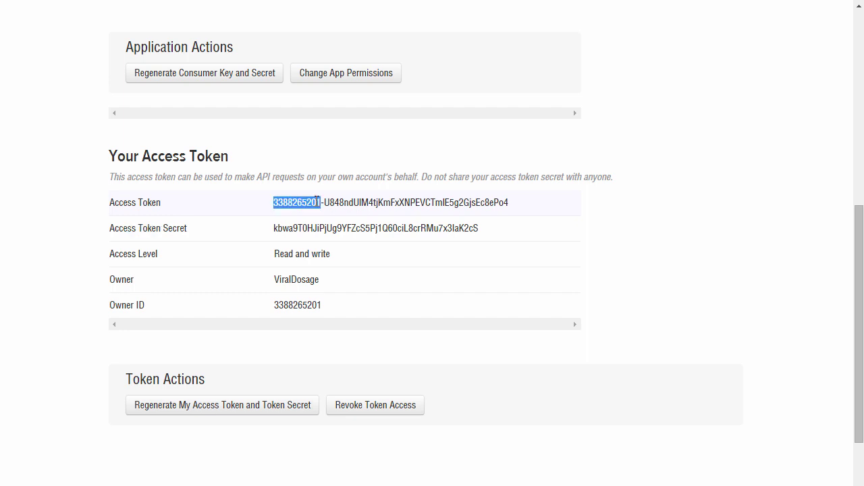
pyautogui.tripleClick(317, 201)
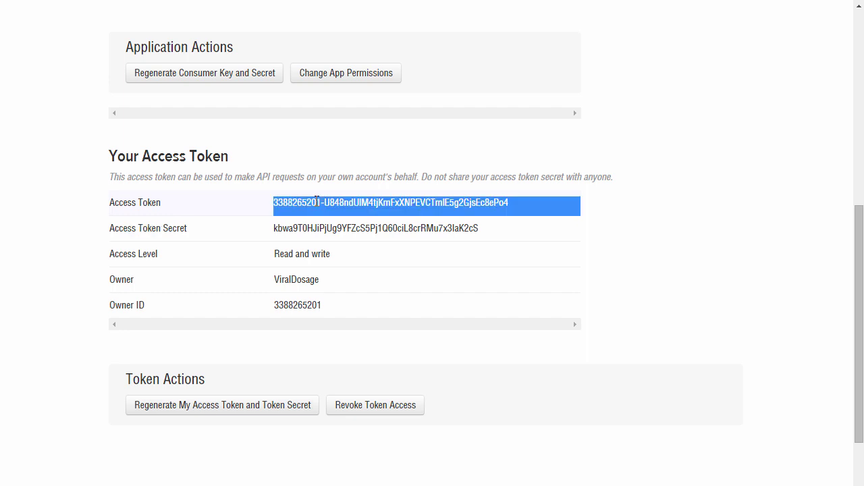
pyautogui.click(76, 2)
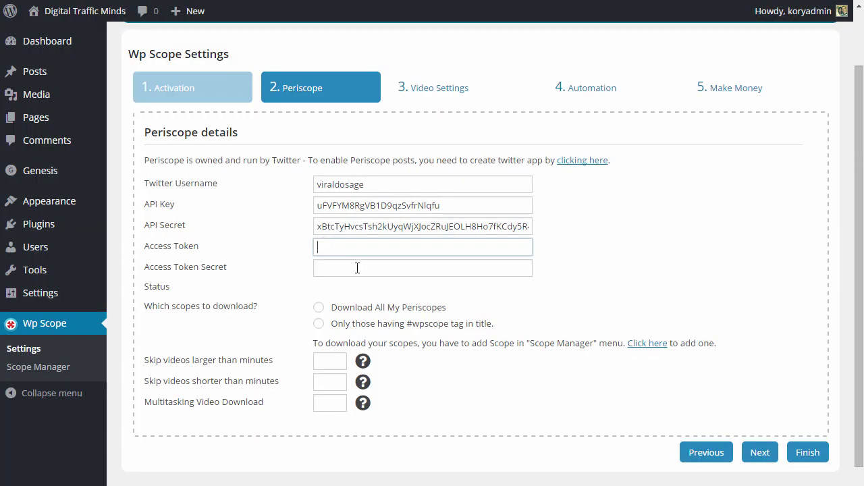
pyautogui.hotkey('ctrl', 'v')
# Try to copy the Access Token Secret from the Twitter app page into the Access Token Secret field of the Wp Scope settings.
pyautogui.click(230, 1)
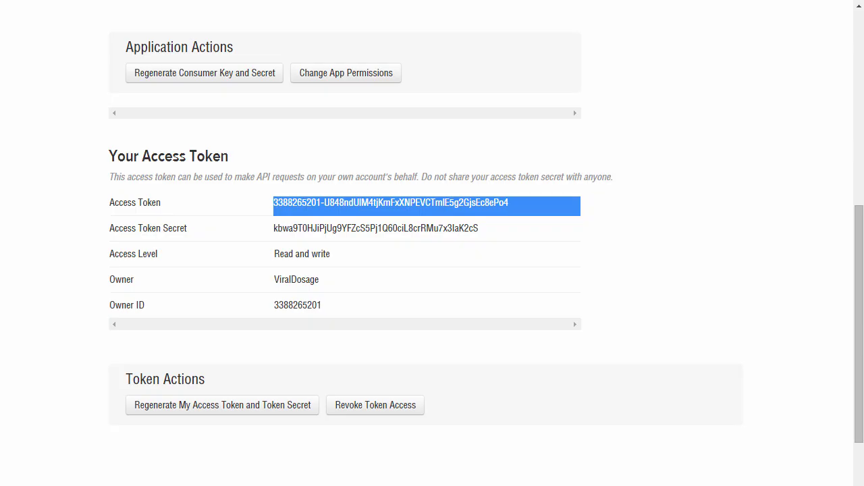
pyautogui.tripleClick(300, 227)
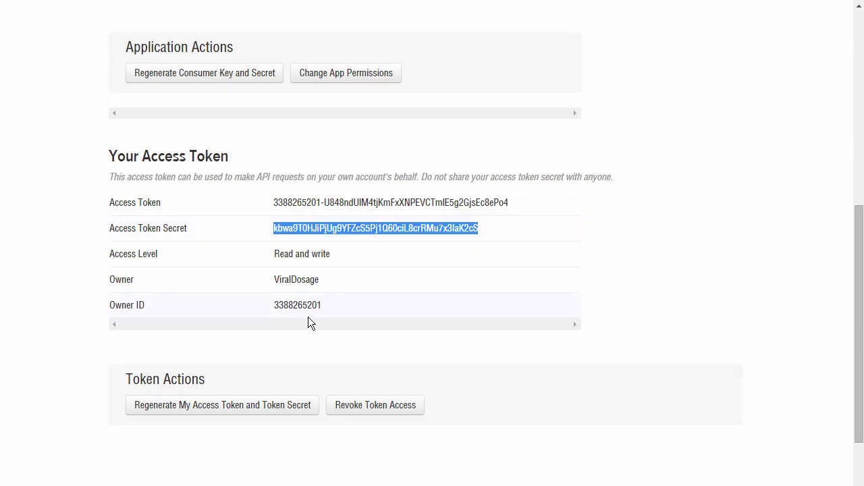
pyautogui.hotkey('ctrl', 'shift', 'Tab')
pyautogui.hotkey('ctrl', 'v')
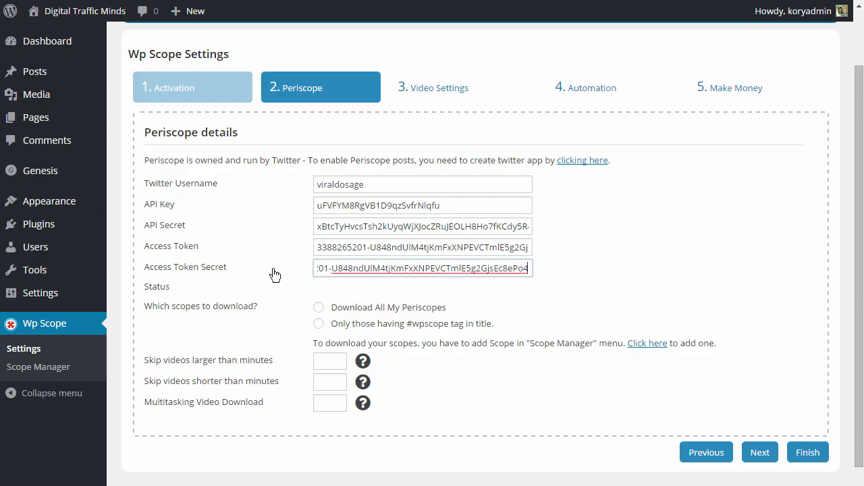
pyautogui.click(600, 238)
pyautogui.scroll(1, 556, 275)
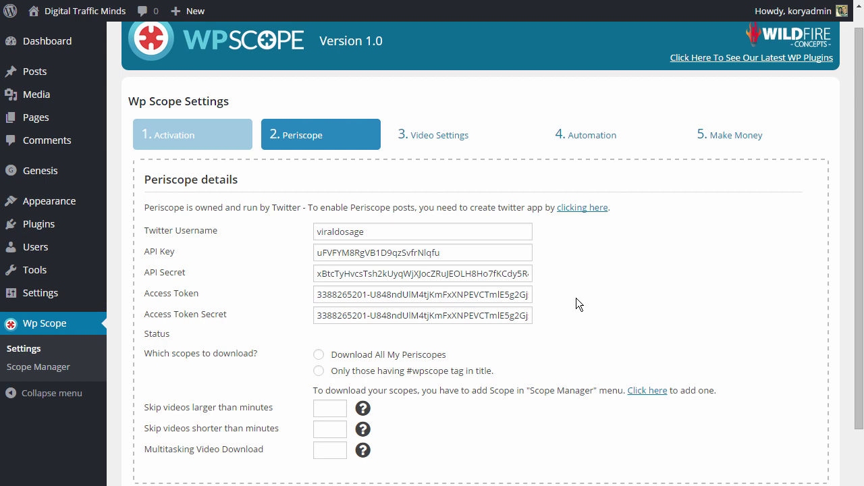
# Choose to download only those scopes having the #wpscope tag in the title.
pyautogui.scroll(-1, 576, 298)
pyautogui.click(318, 287)
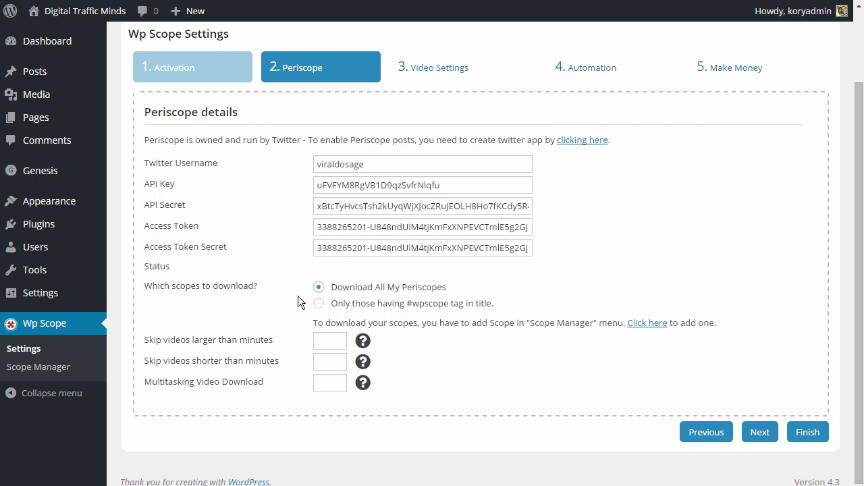
pyautogui.click(318, 304)
# Set the Periscope details to skip videos larger than 5 minutes and shorter than 1 minute.
pyautogui.click(325, 340)
pyautogui.write('5')
pyautogui.click(461, 401)
pyautogui.click(322, 361)
pyautogui.write('1')
# Set Multitasking Video Download to 1 and show the help for the larger-video skip option.
pyautogui.click(333, 383)
pyautogui.write('1')
pyautogui.click(413, 381)
pyautogui.moveTo(363, 341)
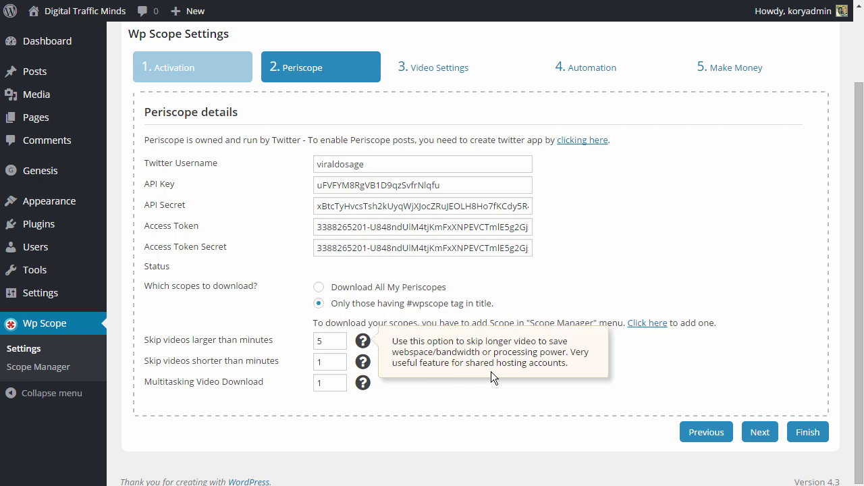